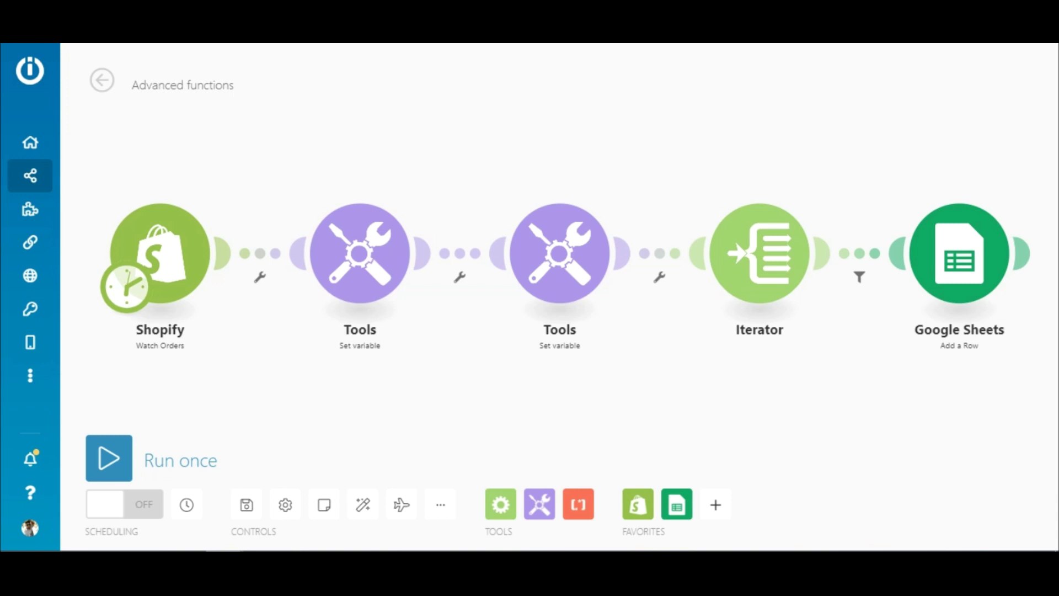
- Check the Shopify order-watching module's order and financial status options, leaving both at Any
left_click(159, 259)
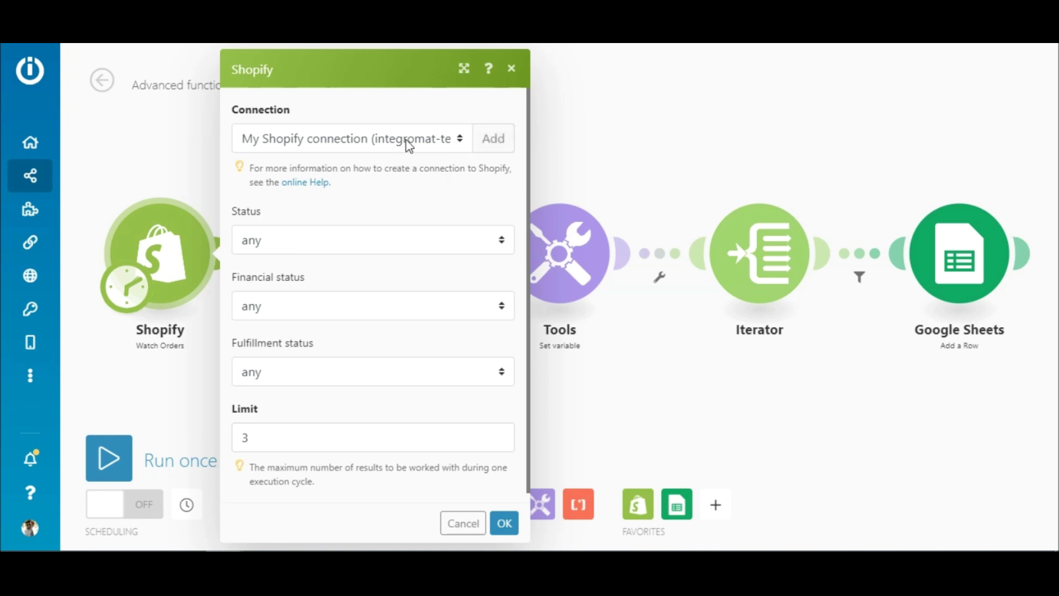
left_click(502, 243)
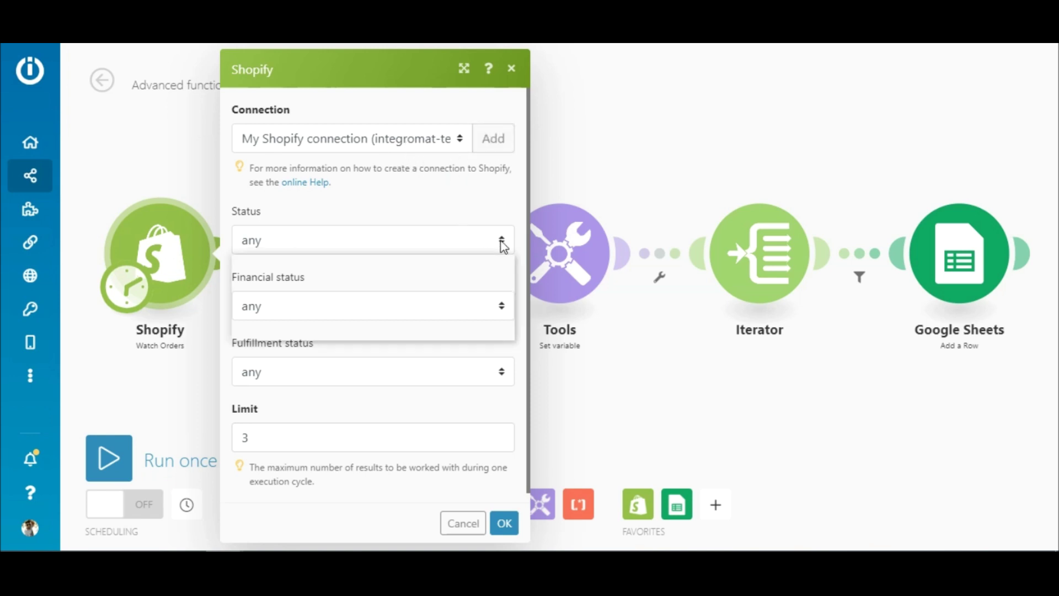
left_click(494, 326)
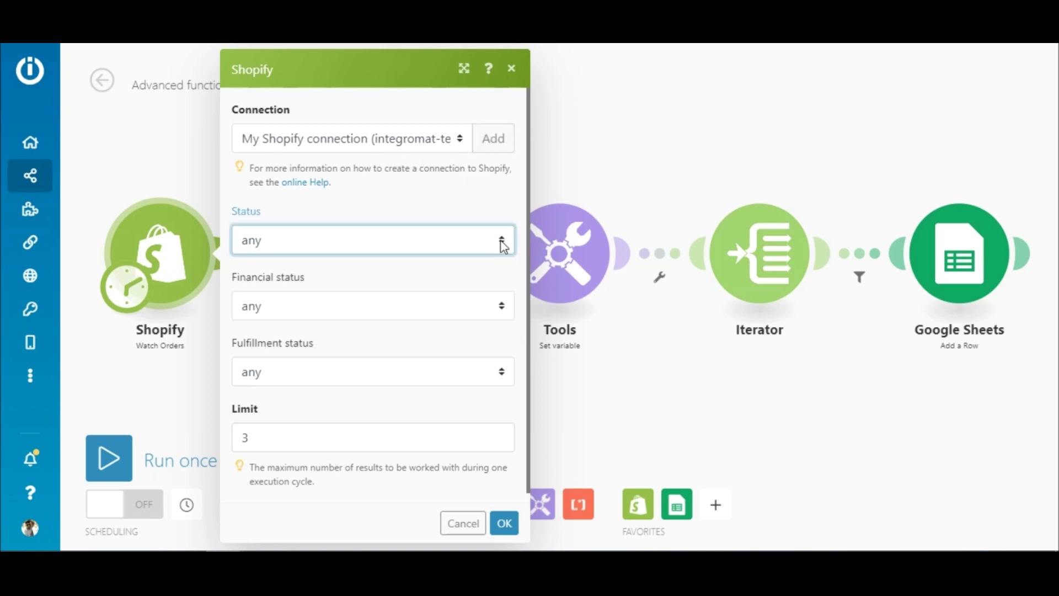
left_click(492, 315)
left_click(492, 316)
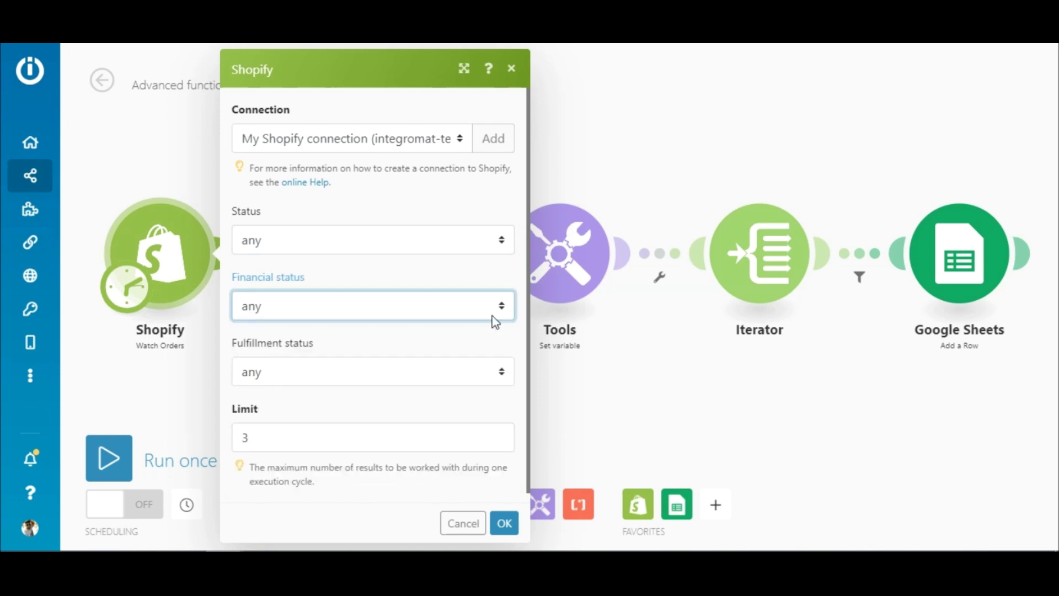
- Leave fulfillment status at Any, confirm the Shopify settings, and open the name variable module
left_click(492, 366)
left_click(493, 366)
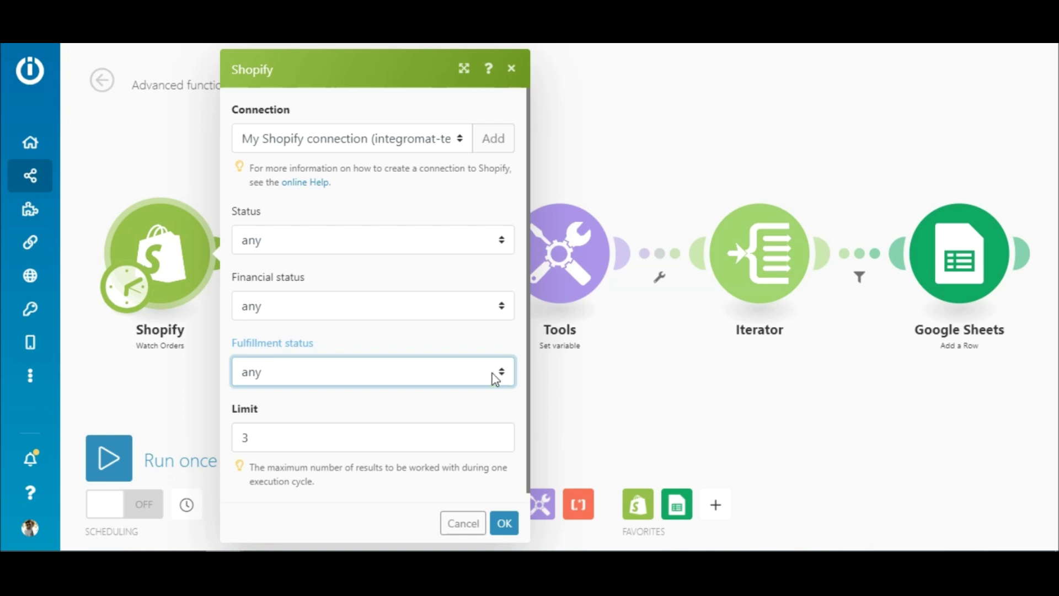
left_click(505, 526)
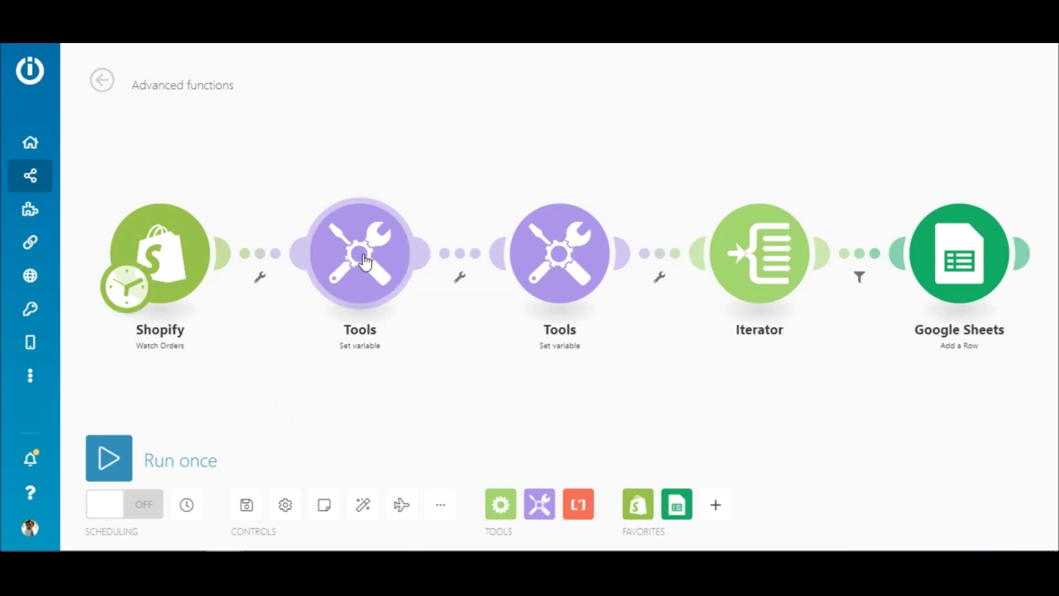
left_click(364, 259)
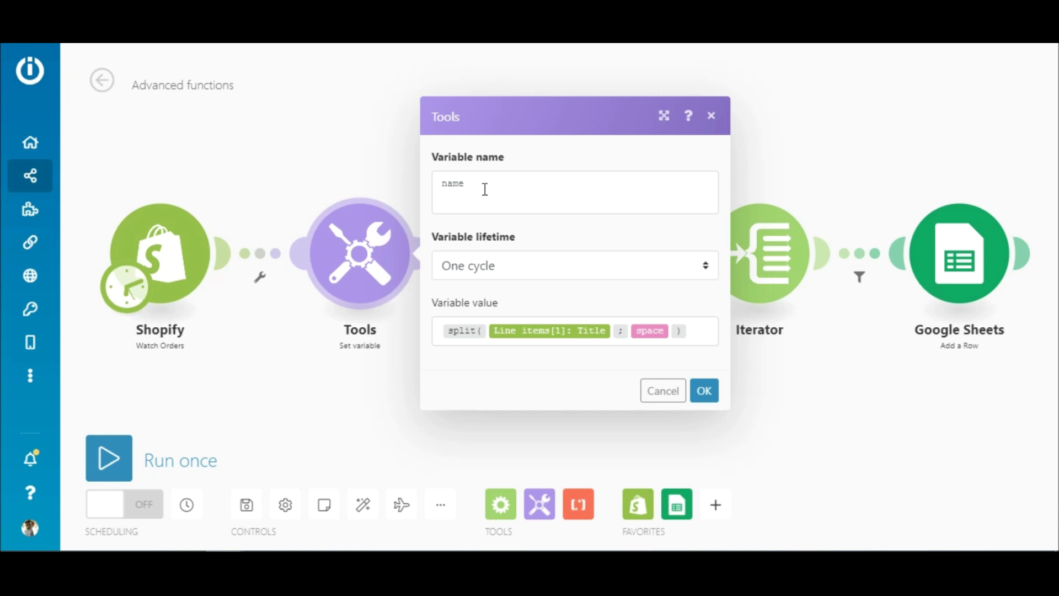
- Review the name variable's Title-split value via Line items[] and text functions, then close it
left_click(700, 331)
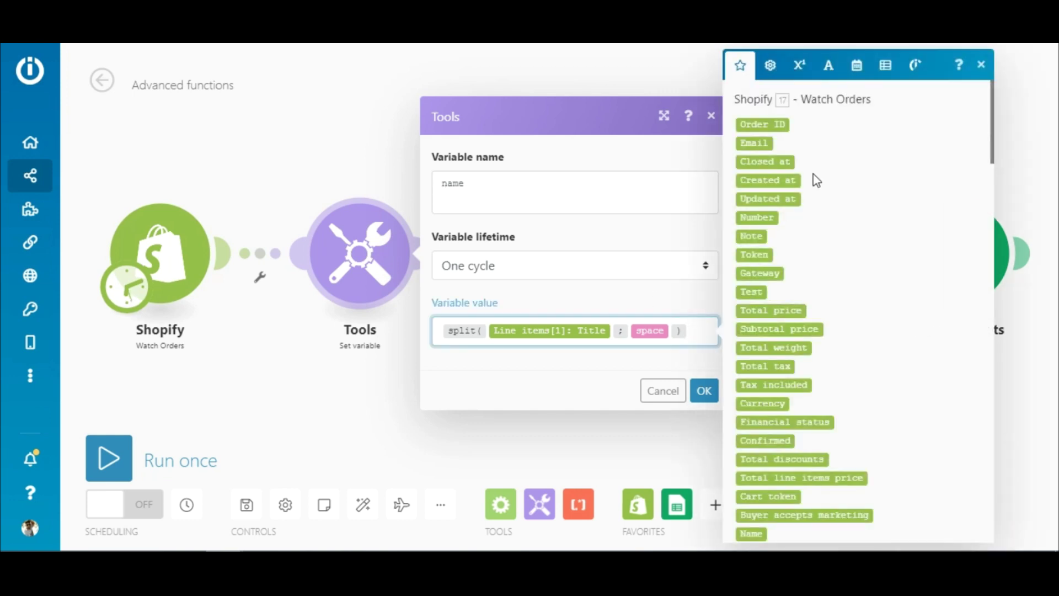
left_click(829, 67)
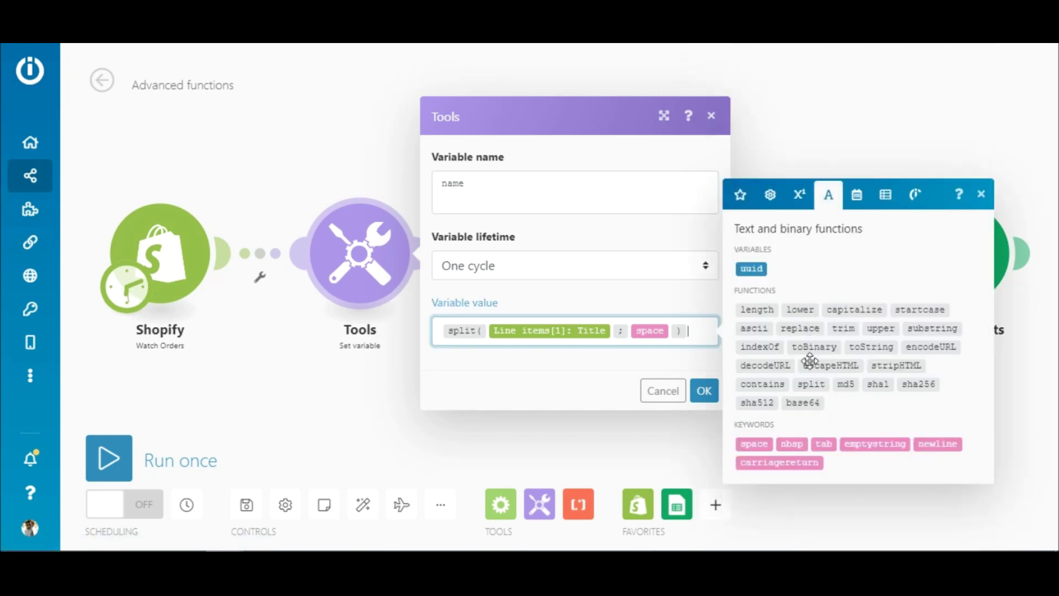
left_click(749, 202)
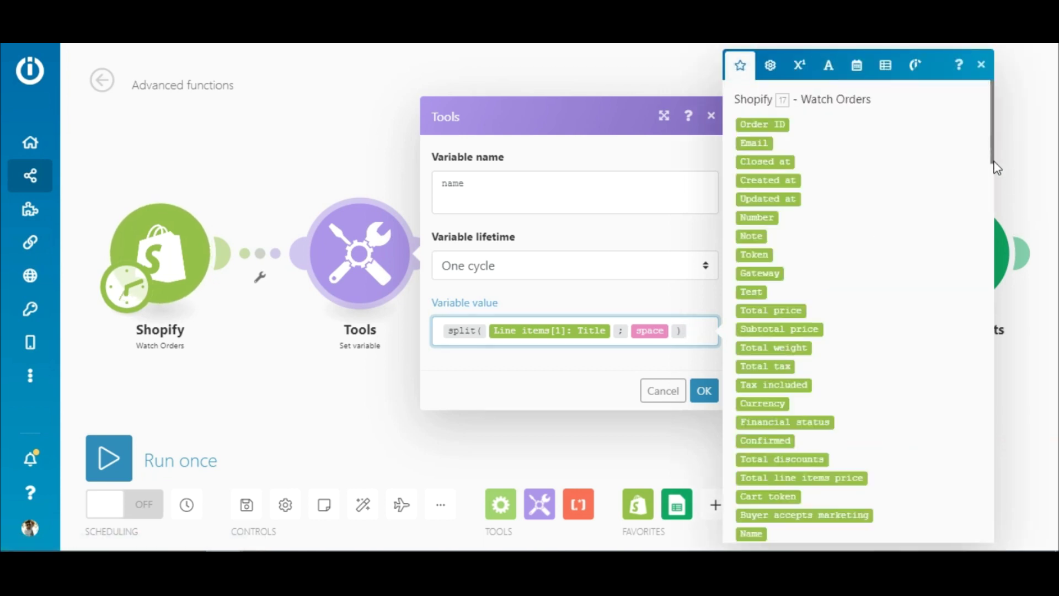
left_click_drag(992, 158, 993, 353)
left_click(822, 226)
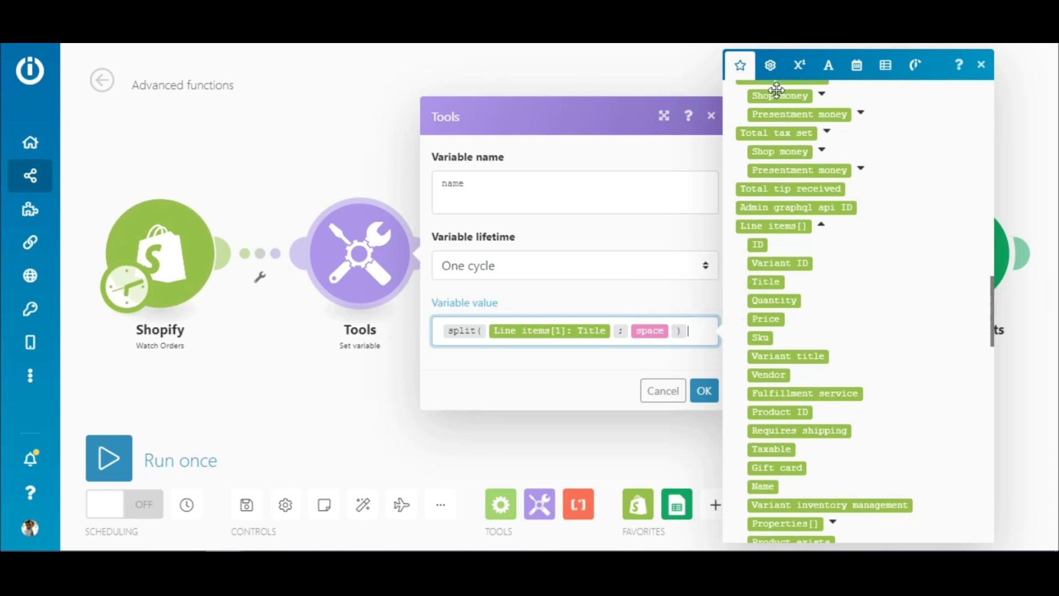
left_click(829, 65)
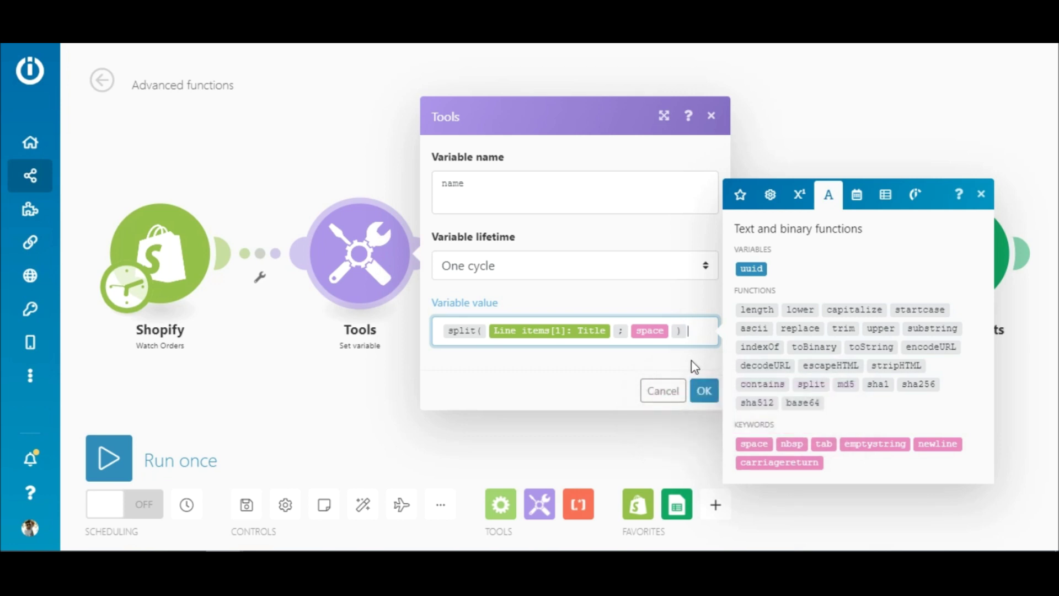
left_click(704, 390)
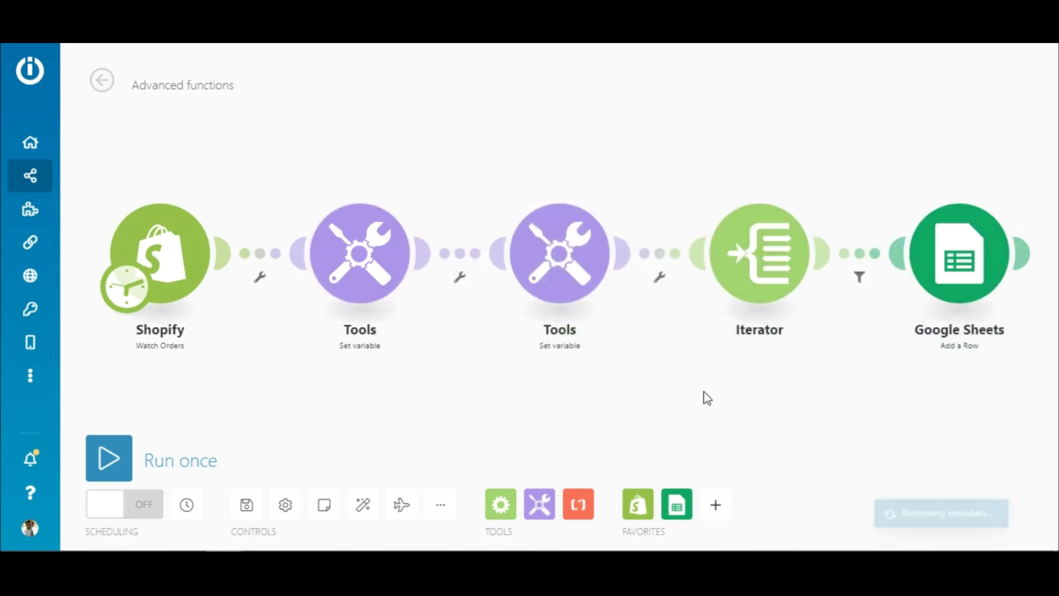
left_click(550, 262)
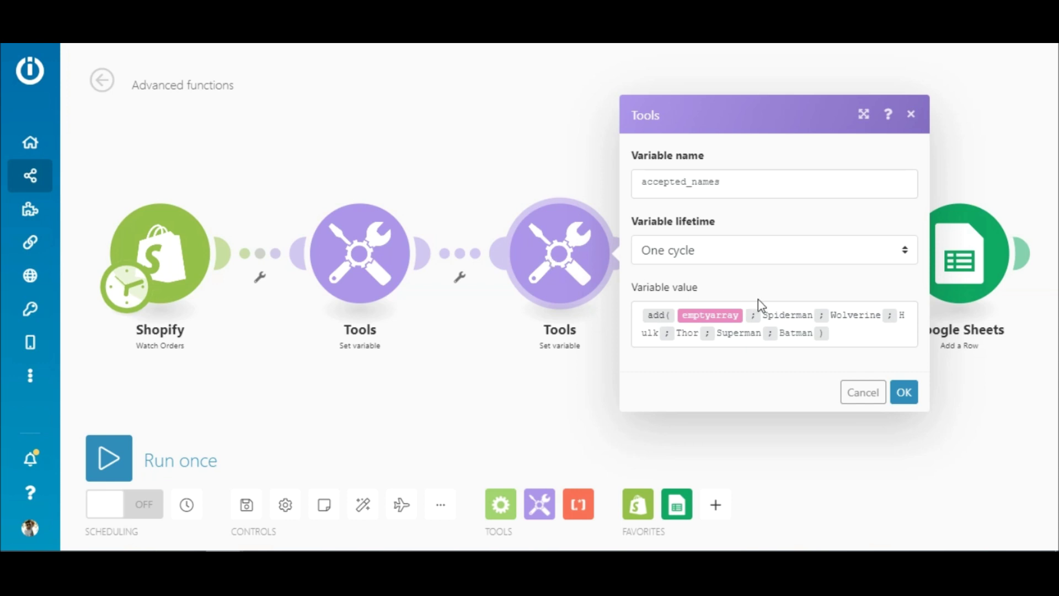
left_click(909, 336)
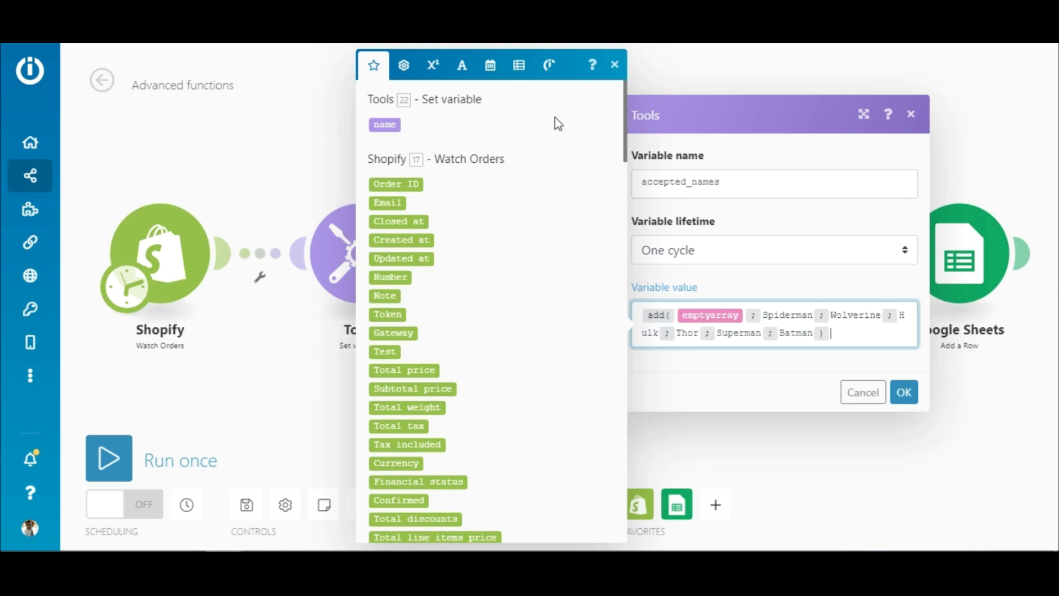
left_click(518, 65)
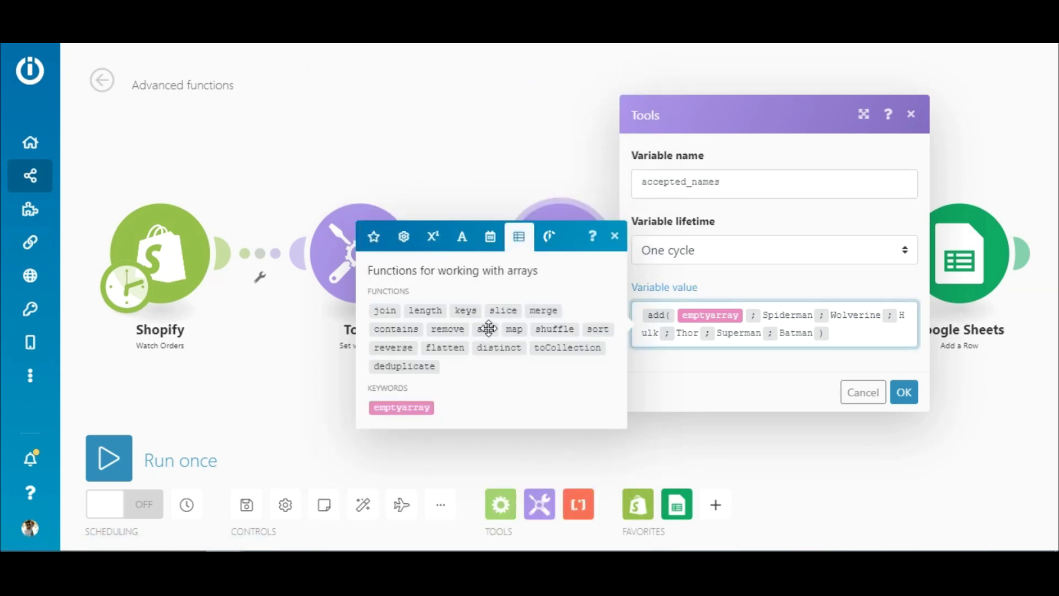
mouse_move(485, 328)
mouse_move(408, 407)
left_click(858, 333)
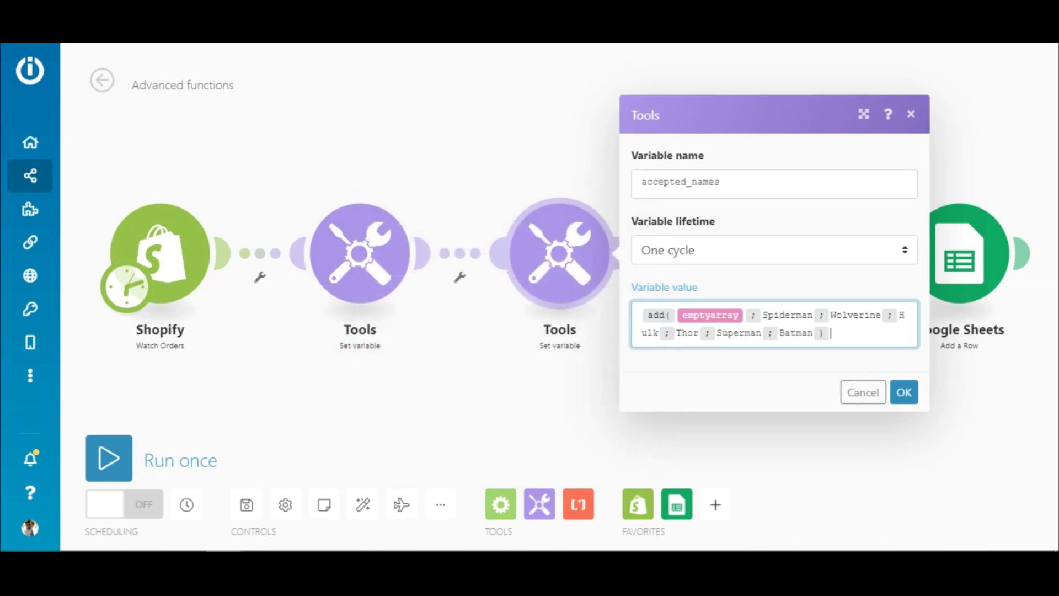
left_click(904, 393)
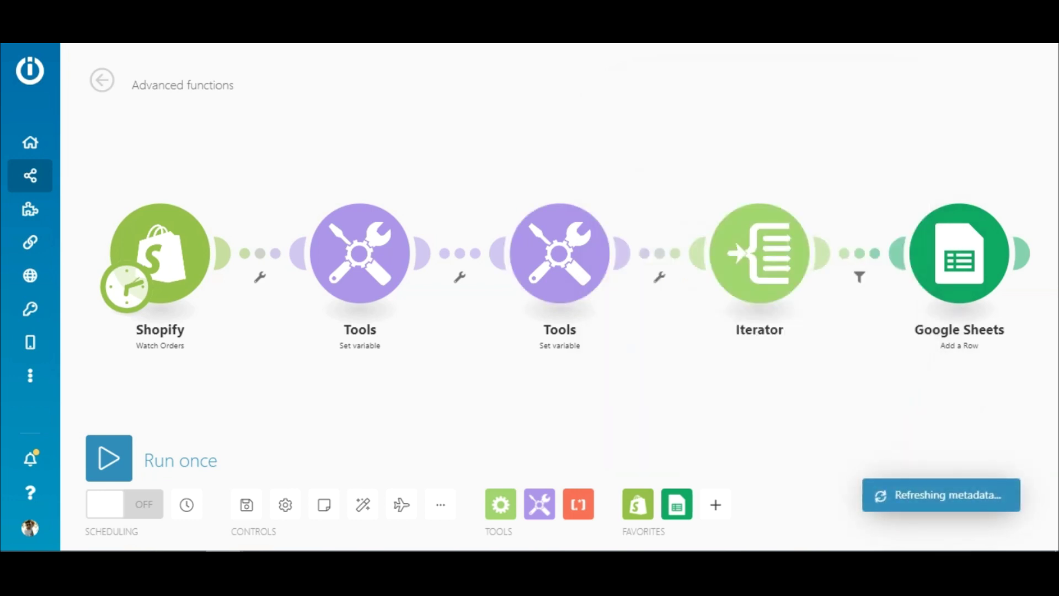
left_click(772, 279)
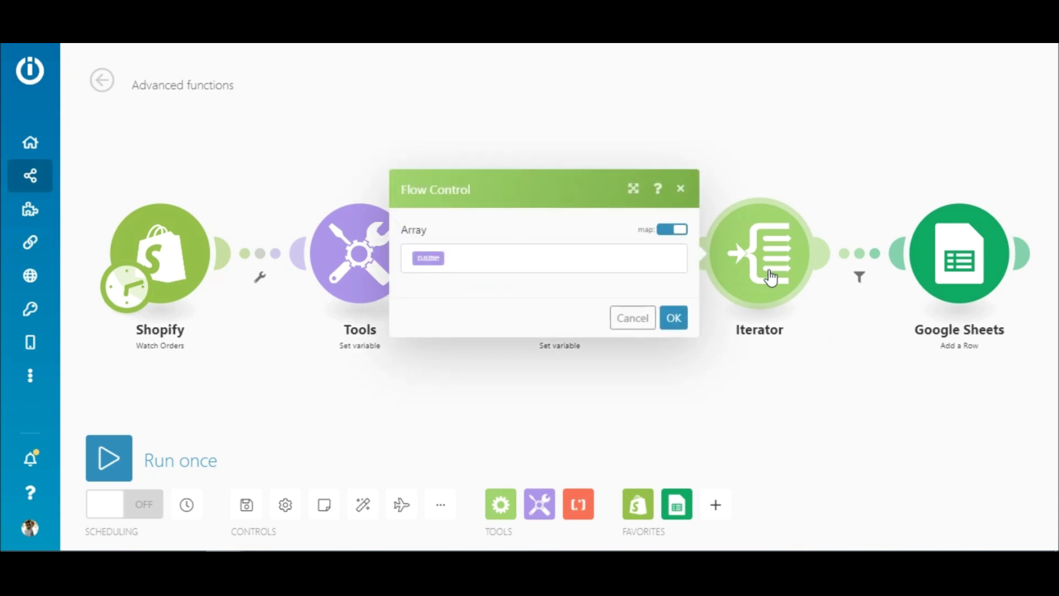
left_click(646, 258)
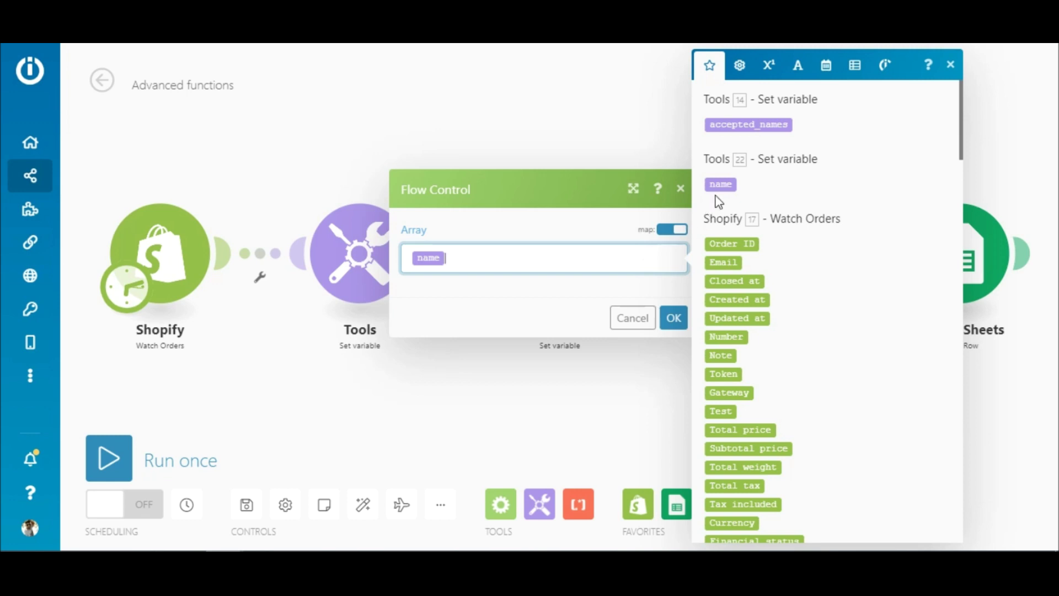
left_click_drag(725, 184, 676, 243)
left_click(672, 319)
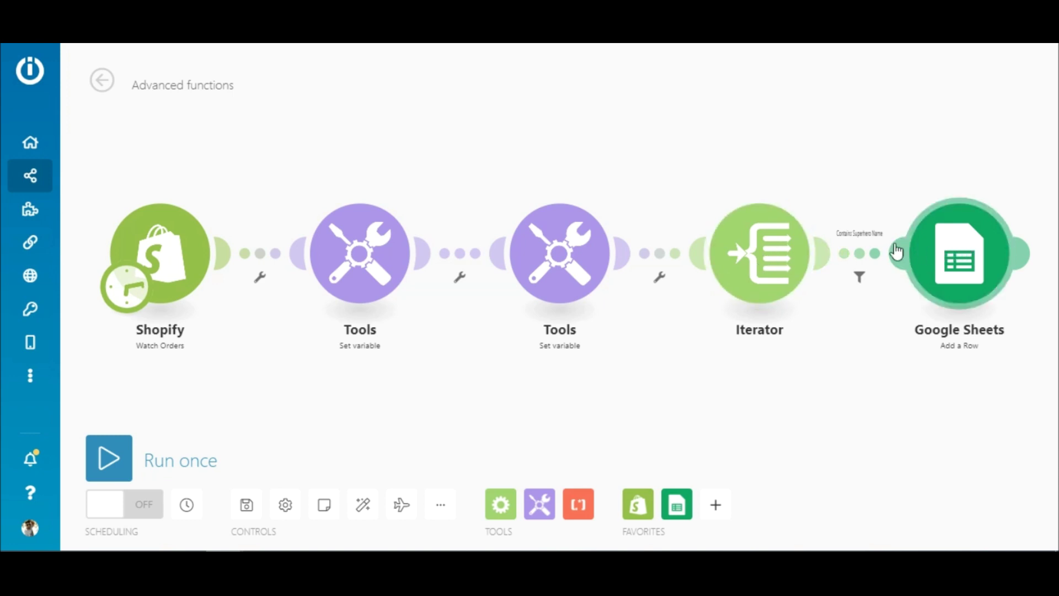
left_click(858, 259)
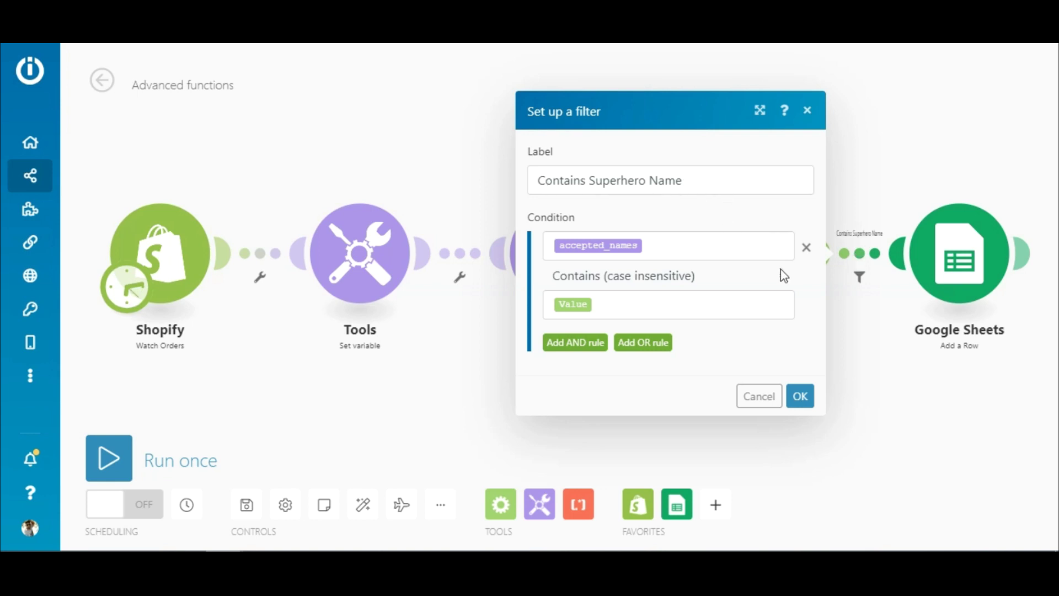
- Set the filter to accepted_names Contains (case insensitive) Value and save the condition
left_click(761, 248)
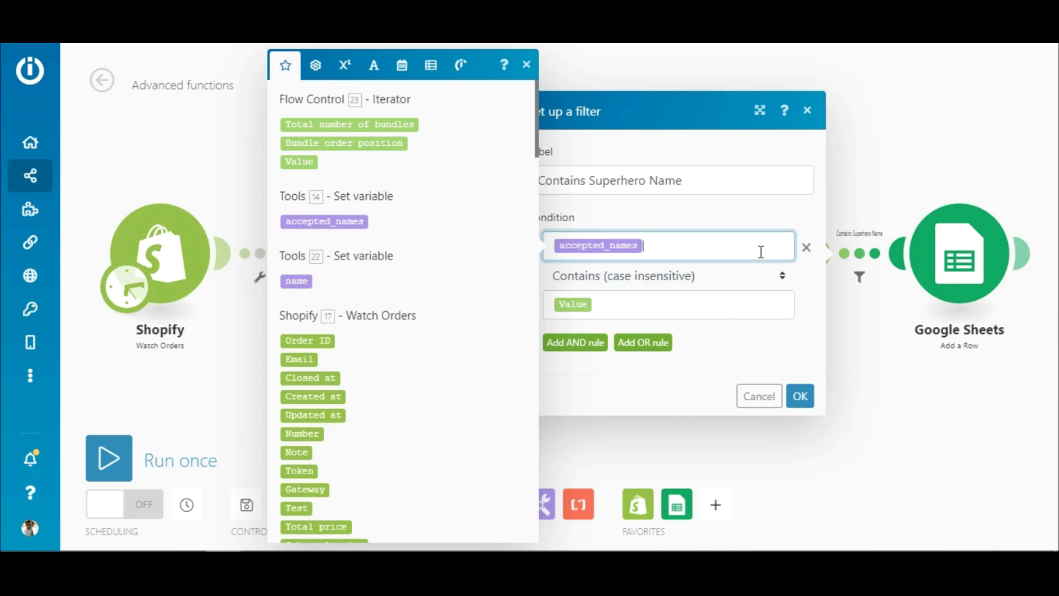
left_click_drag(307, 220, 320, 223)
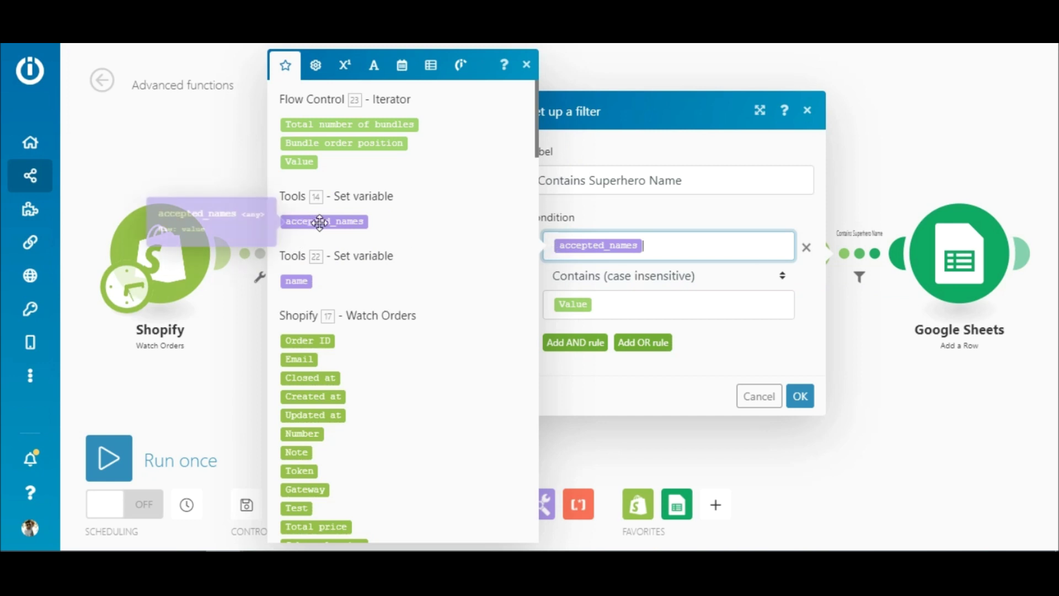
left_click(782, 278)
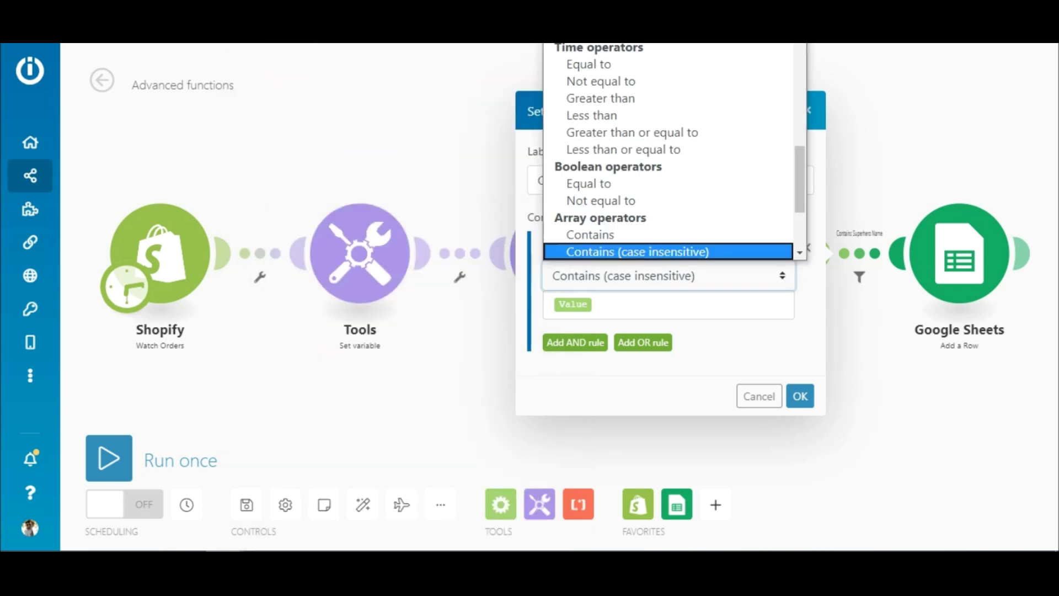
left_click(676, 253)
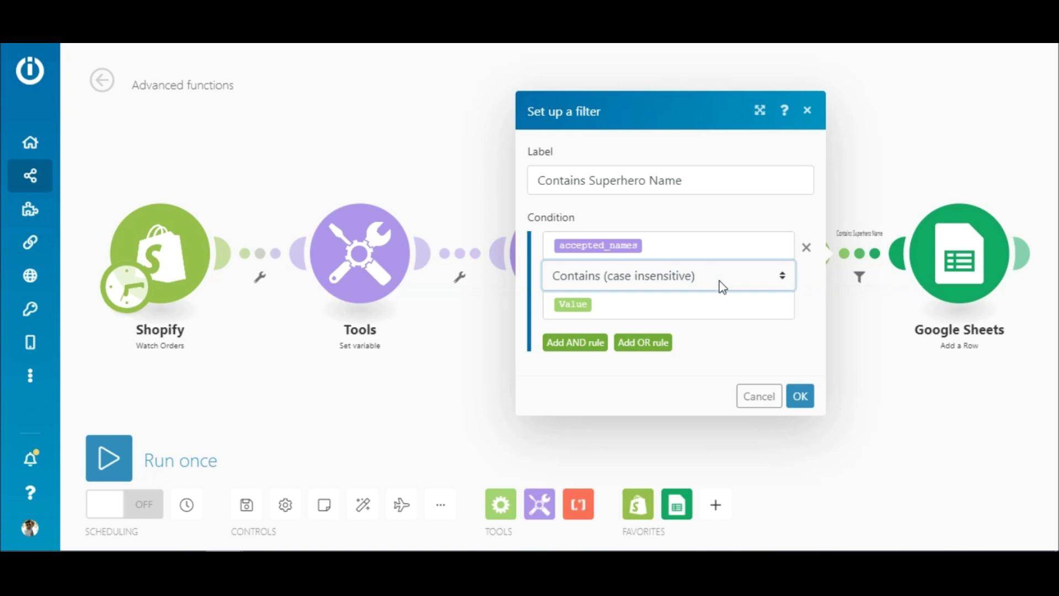
left_click(699, 301)
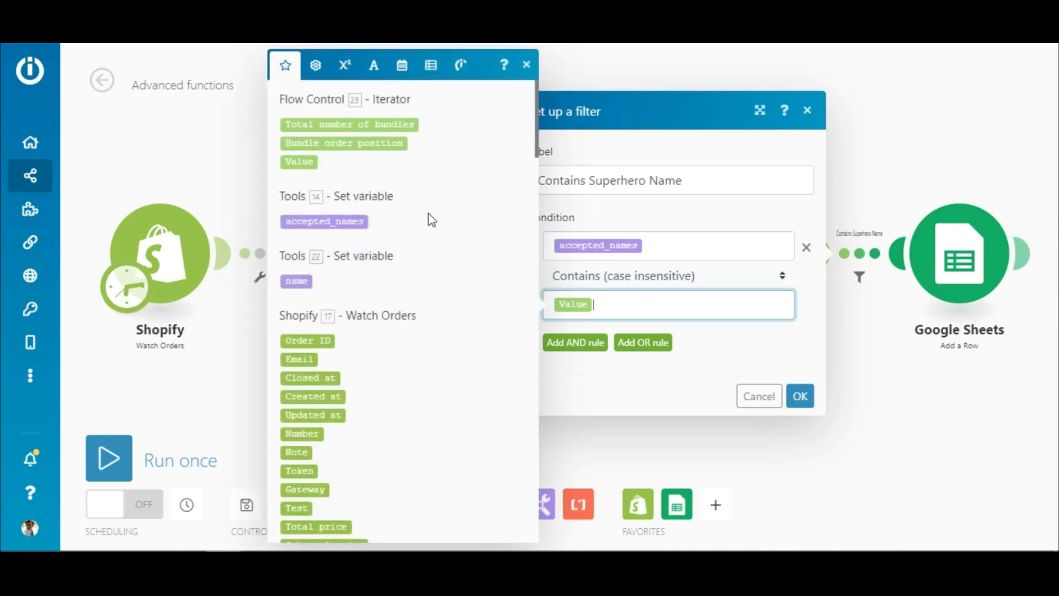
mouse_move(302, 161)
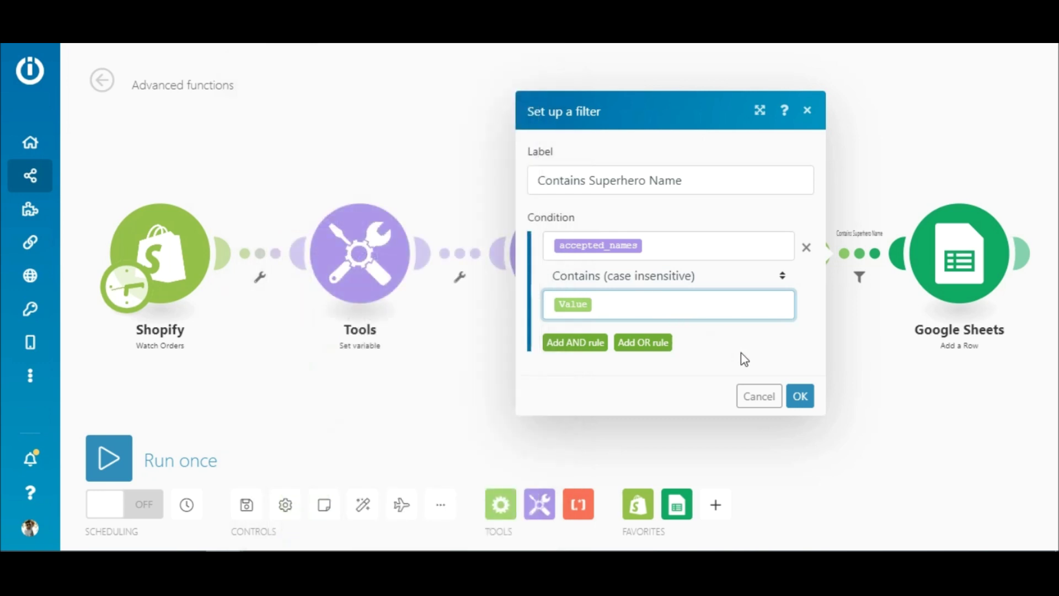
left_click(801, 396)
left_click(950, 265)
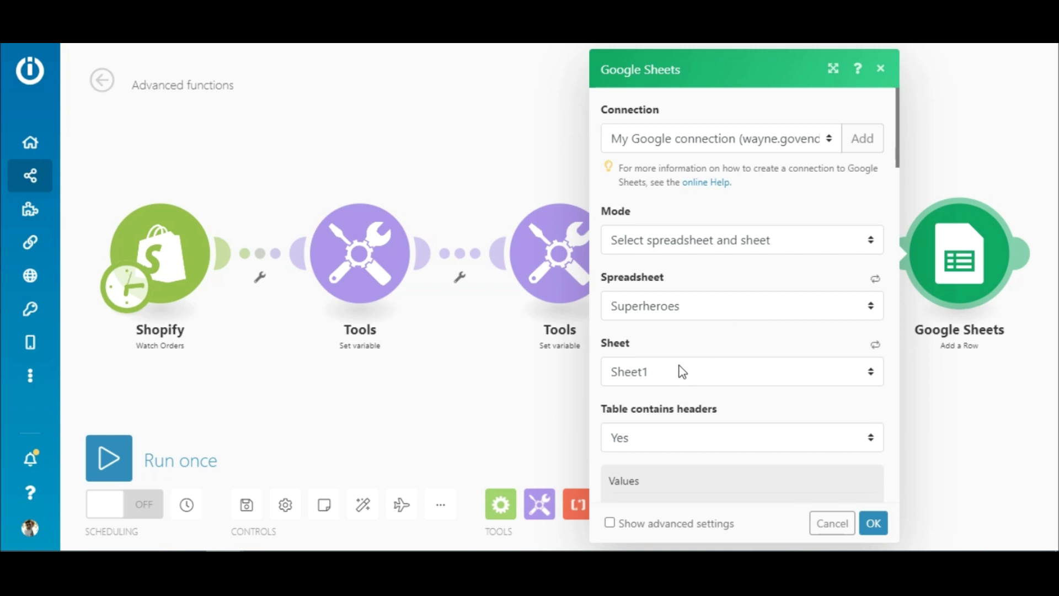
- Verify Google Sheets maps Name (A) to Value and Date (B) to Created at, then save
scroll(899, 154, "down", 7)
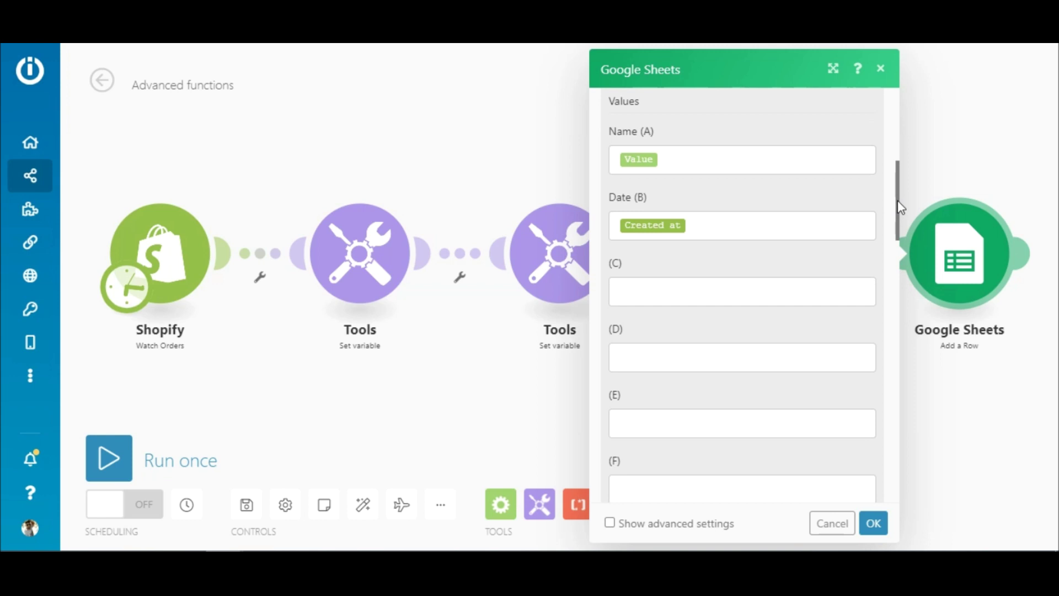
left_click(807, 161)
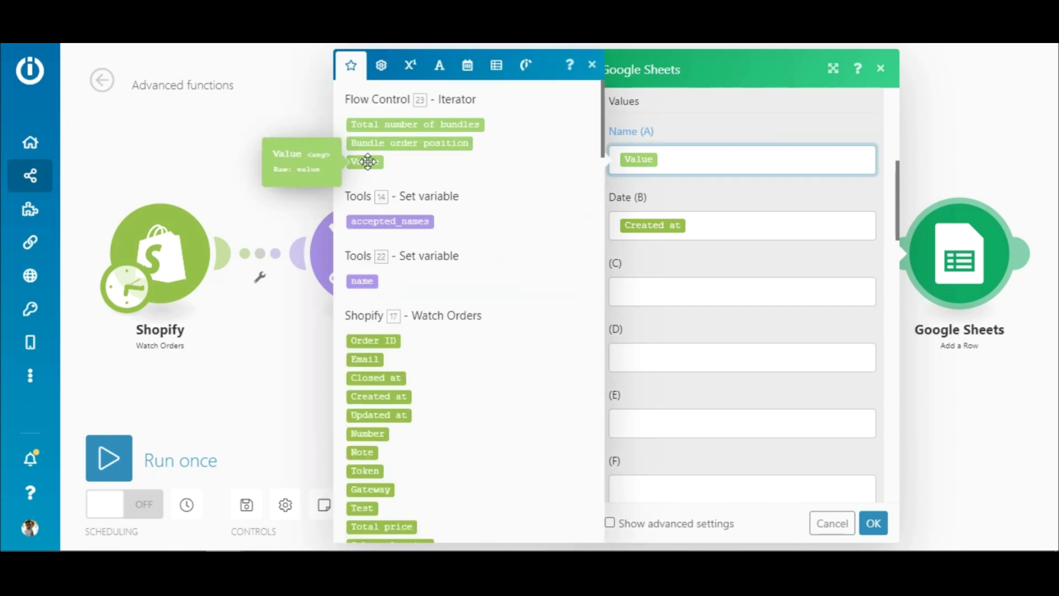
left_click(704, 226)
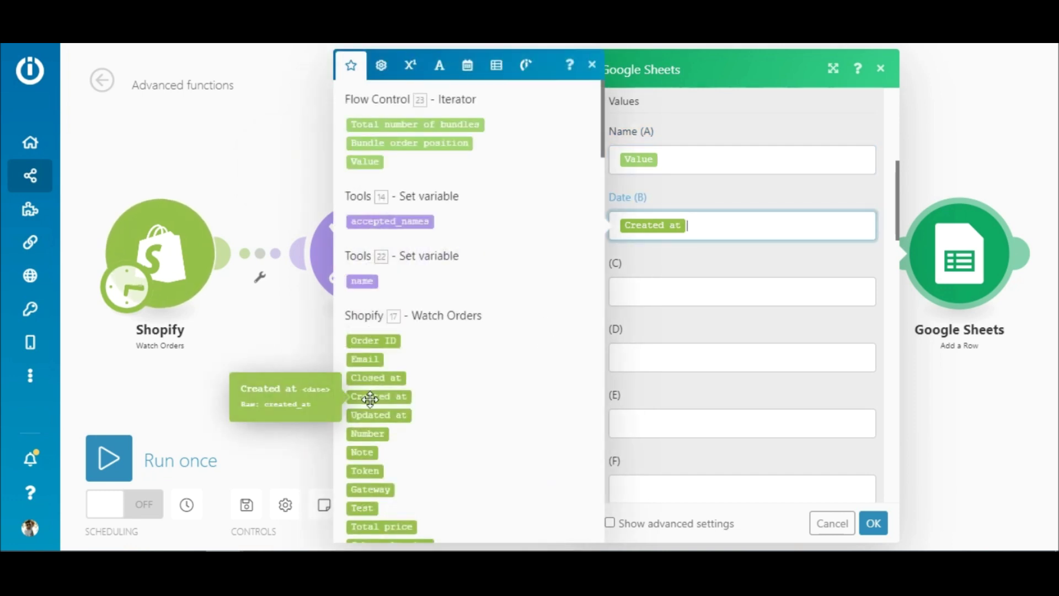
left_click(874, 524)
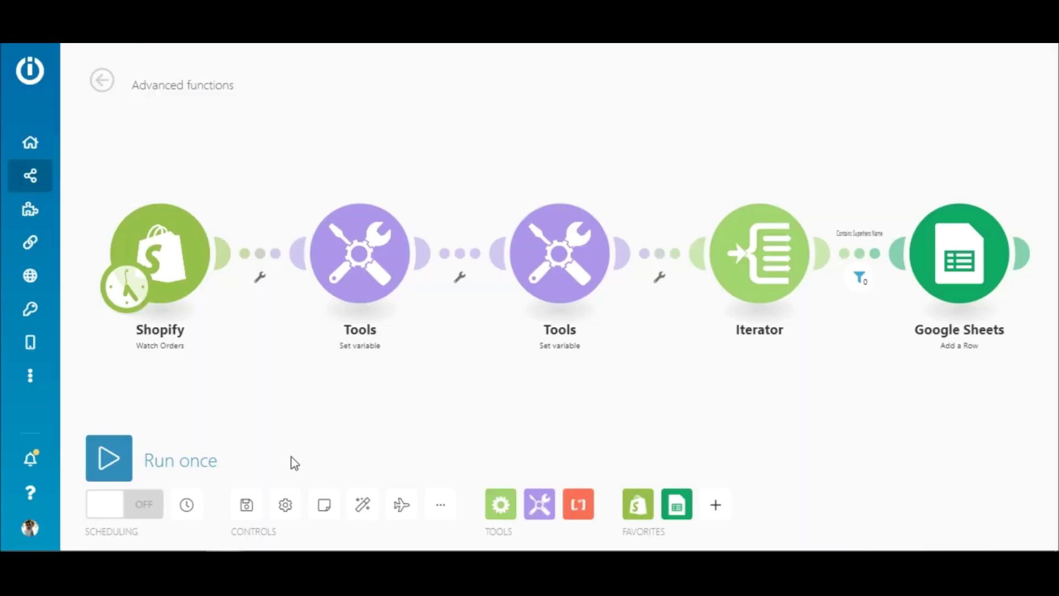
- Run the scenario once and inspect the Shopify module's order output
left_click(108, 458)
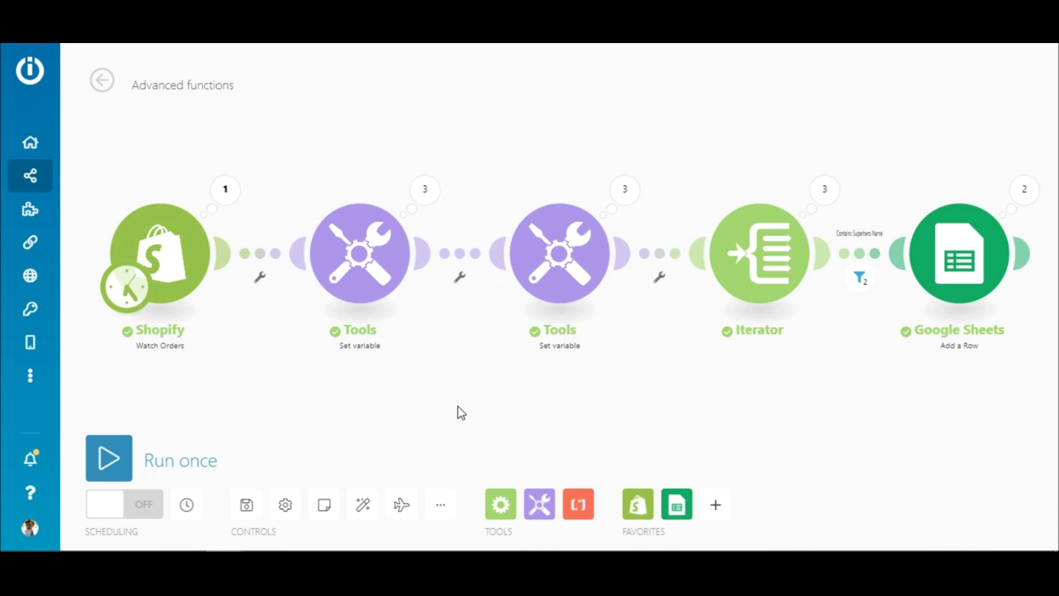
left_click(224, 192)
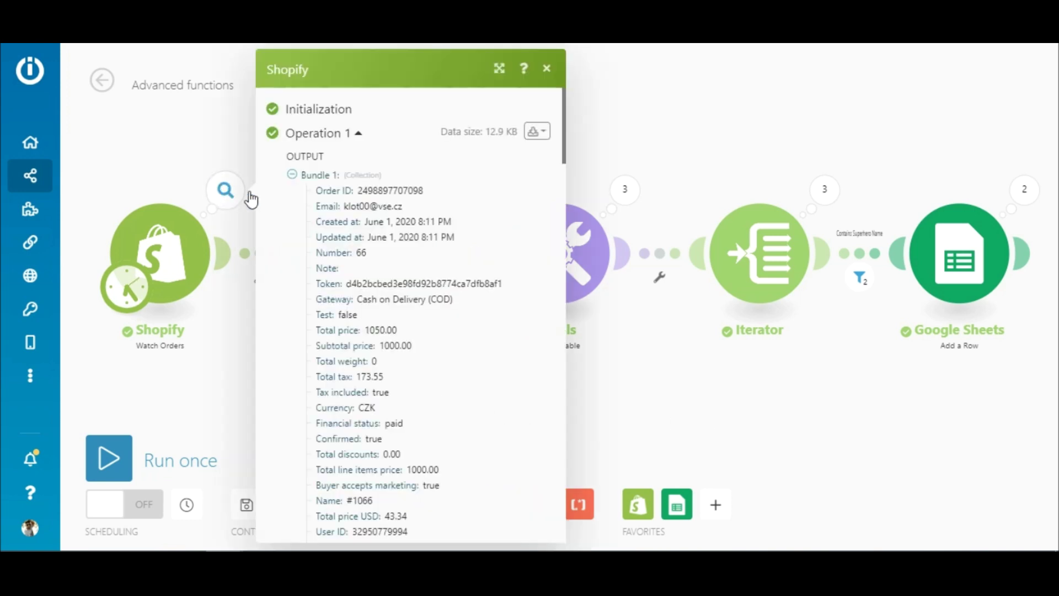
scroll(569, 147, "down", 1)
left_click_drag(567, 153, 572, 435)
left_click(625, 145)
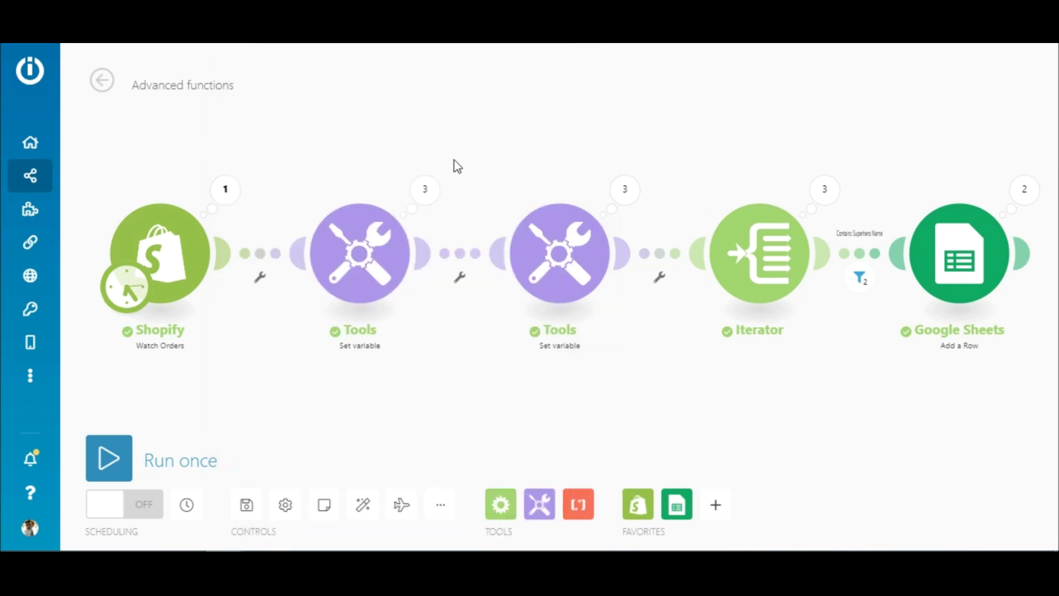
- Expand the first Tools step's three operations to view each order's word list
left_click(424, 192)
left_click(504, 175)
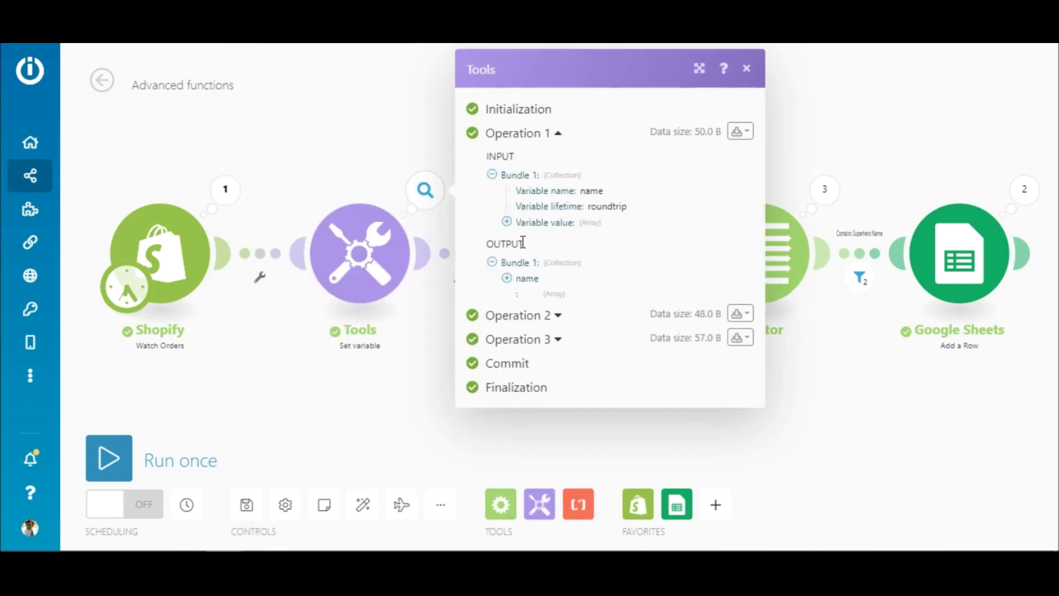
left_click(507, 223)
left_click(513, 363)
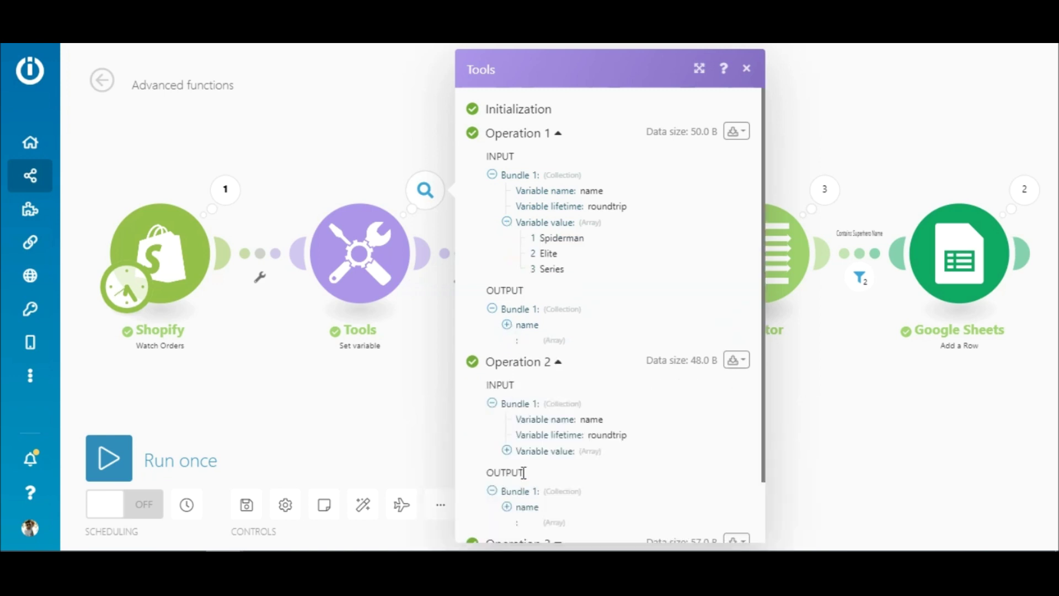
left_click(507, 448)
scroll(760, 499, "down", 1)
scroll(761, 499, "down", 1)
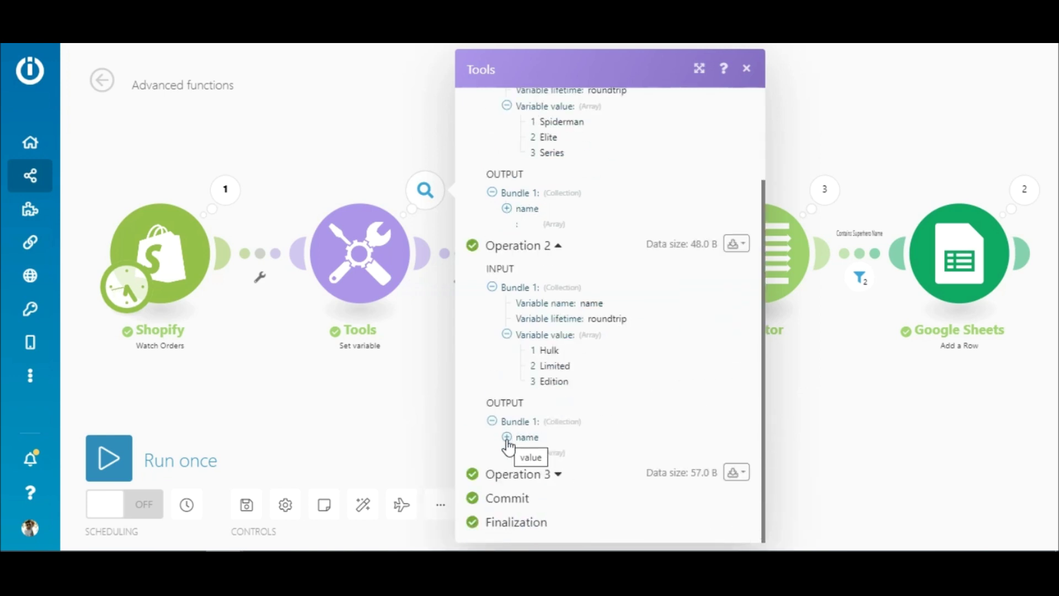
left_click(505, 472)
scroll(766, 424, "down", 3)
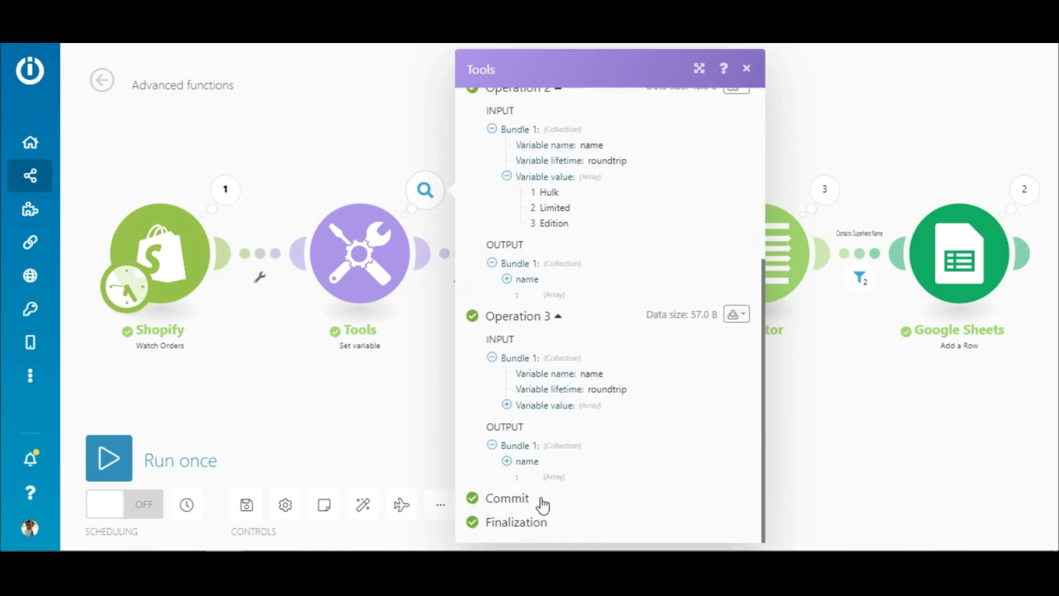
left_click(506, 405)
left_click(627, 192)
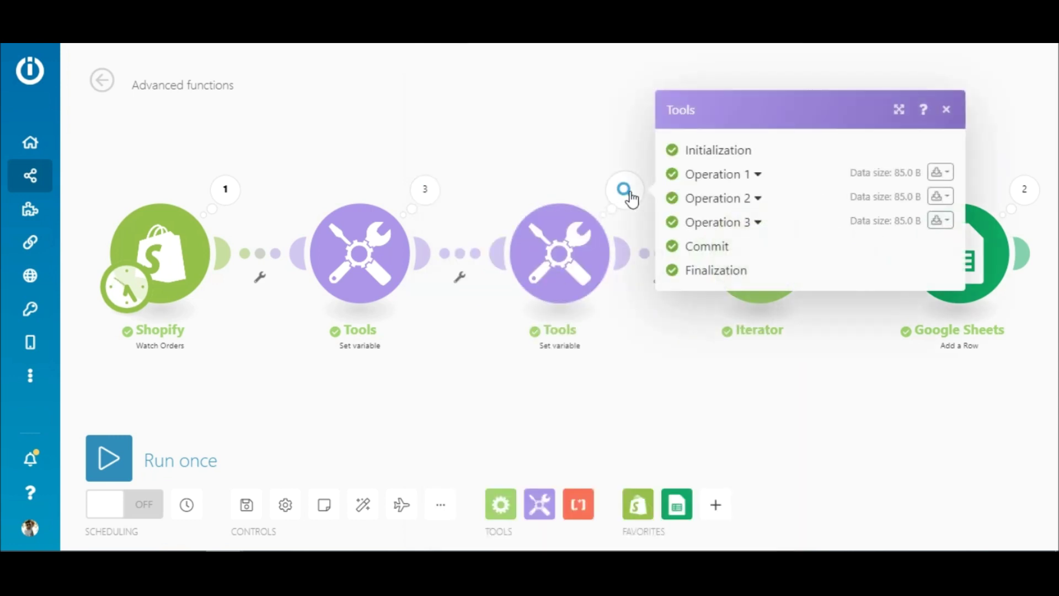
- Expand the accepted_names Tools operation to view the list of accepted superhero names
left_click(705, 181)
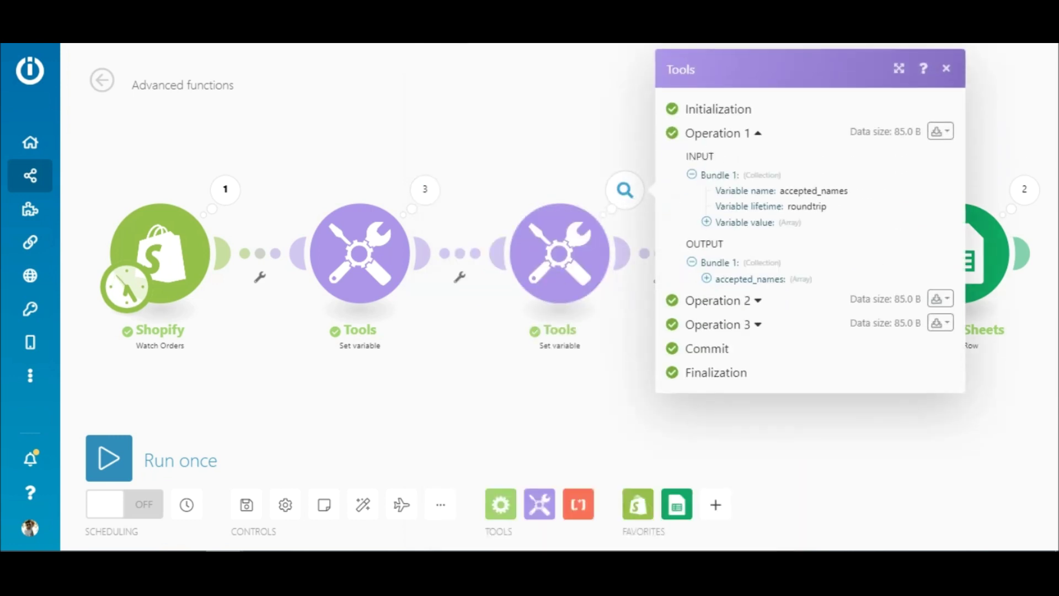
left_click(706, 222)
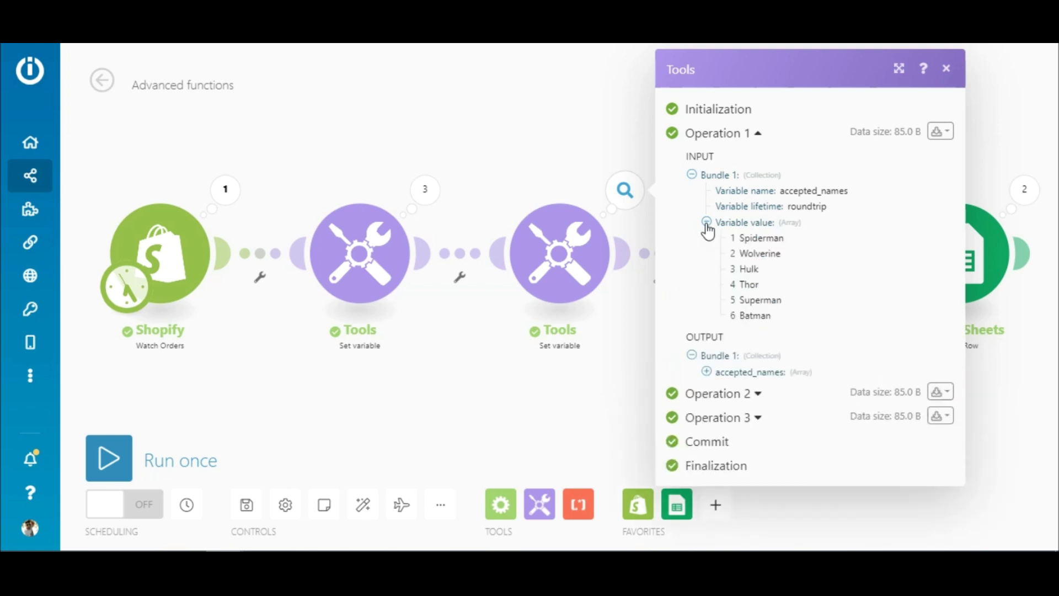
key("Escape")
- Inspect the Iterator's three operations, then the filter showing bundles 1 and 4 passed
left_click(825, 190)
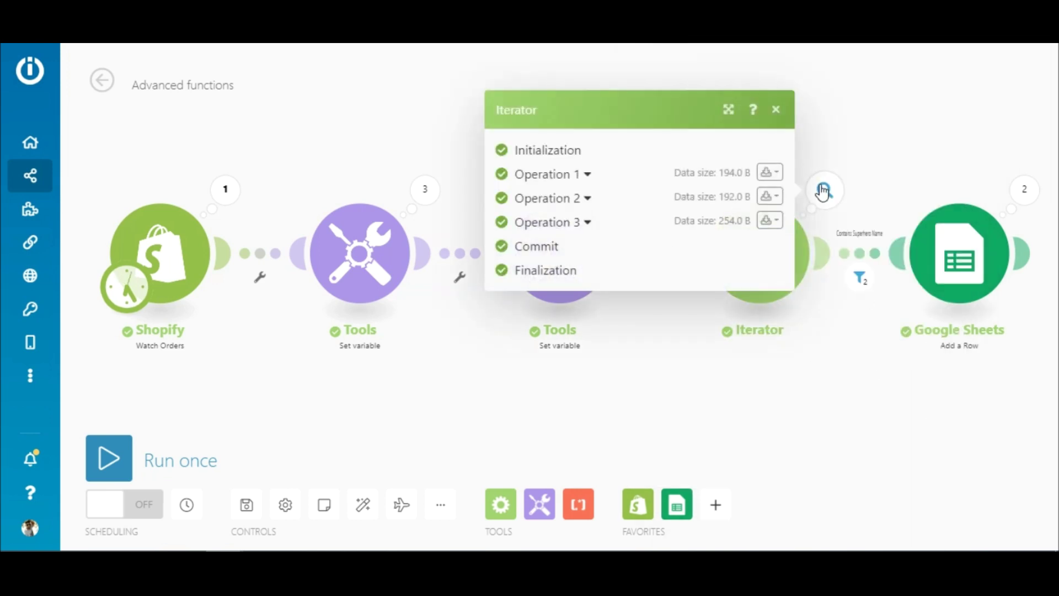
left_click(585, 174)
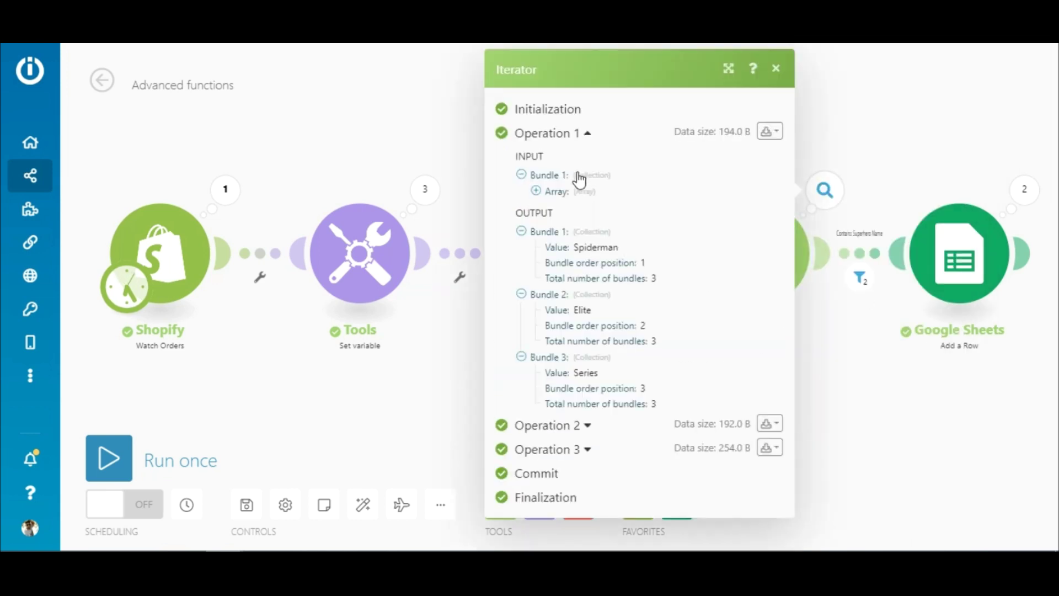
left_click(540, 427)
left_click_drag(794, 386, 794, 546)
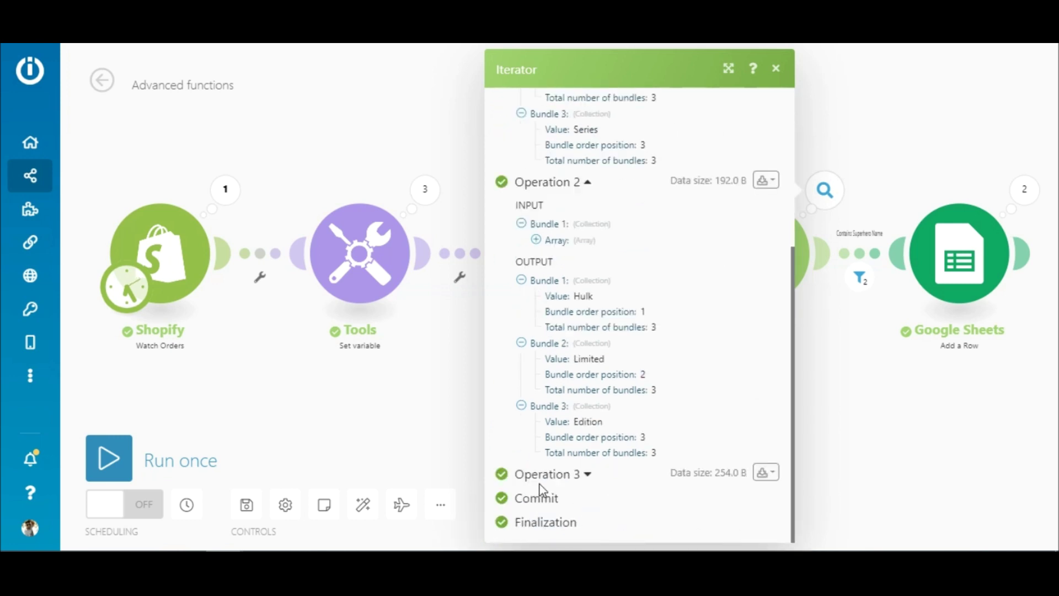
left_click(540, 480)
left_click_drag(795, 391, 792, 520)
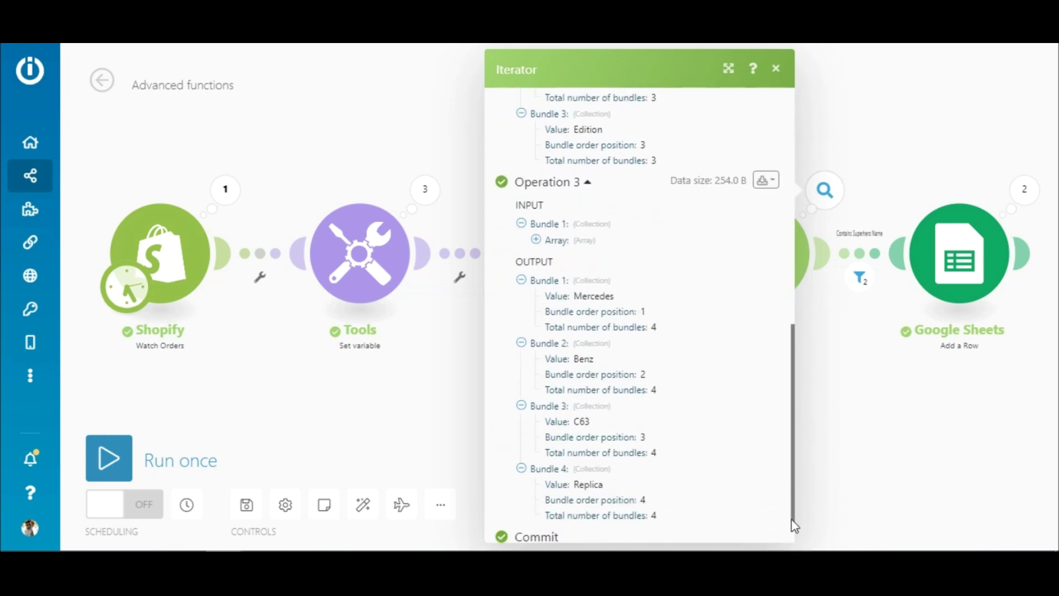
key("Escape")
left_click(860, 279)
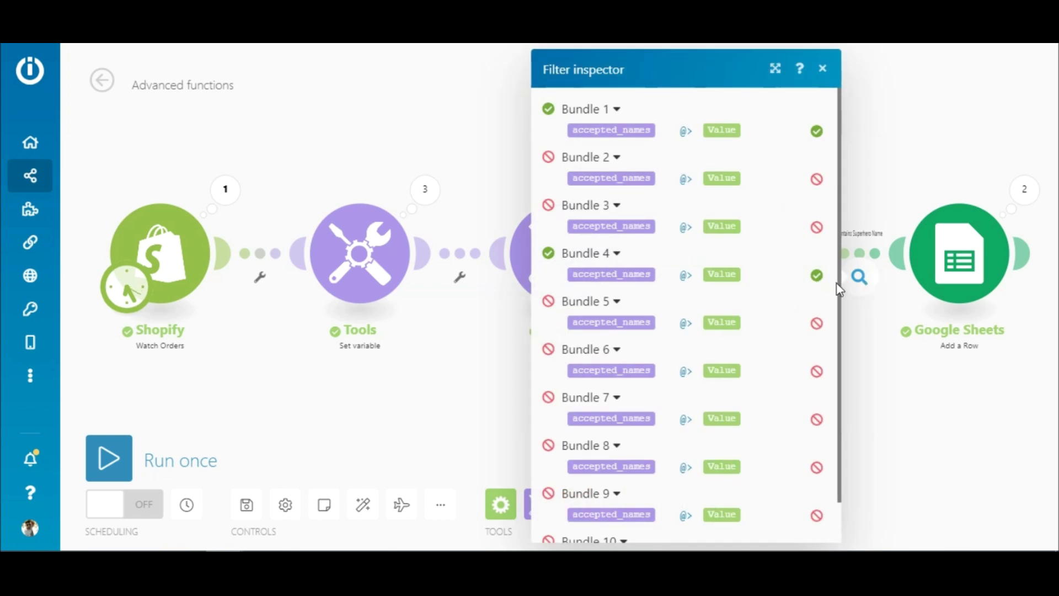
left_click_drag(838, 287, 828, 168)
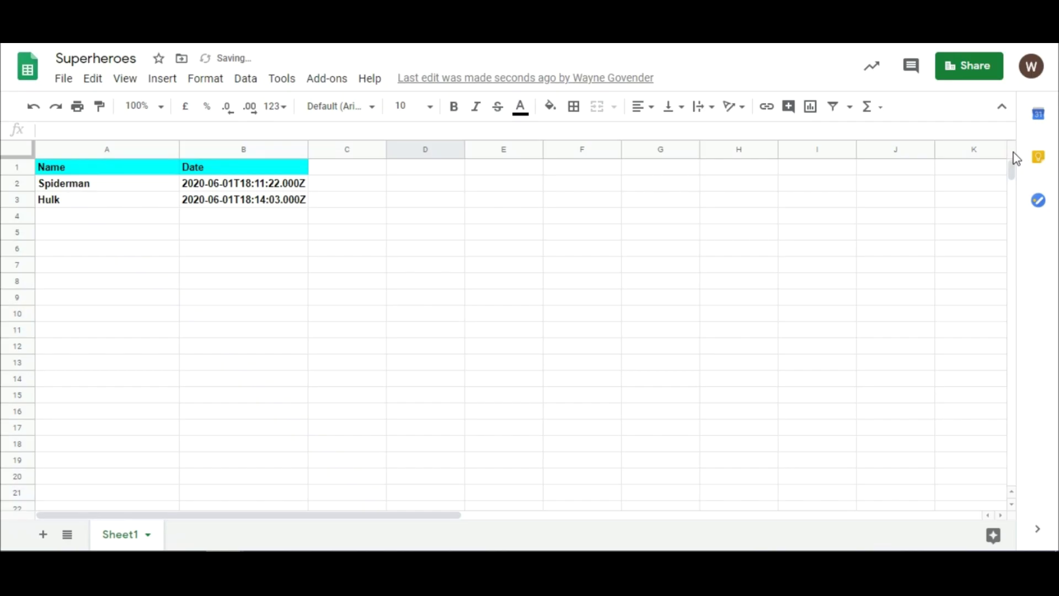